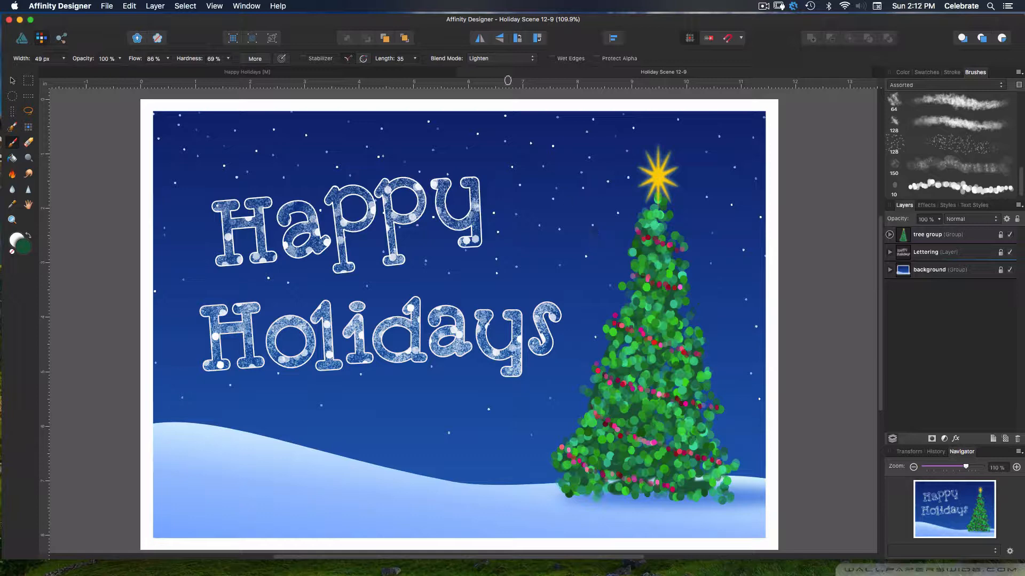
- In the Happy Holidays document, draw a tall, narrow triangle beside the lettering in the Designer Persona
click(467, 76)
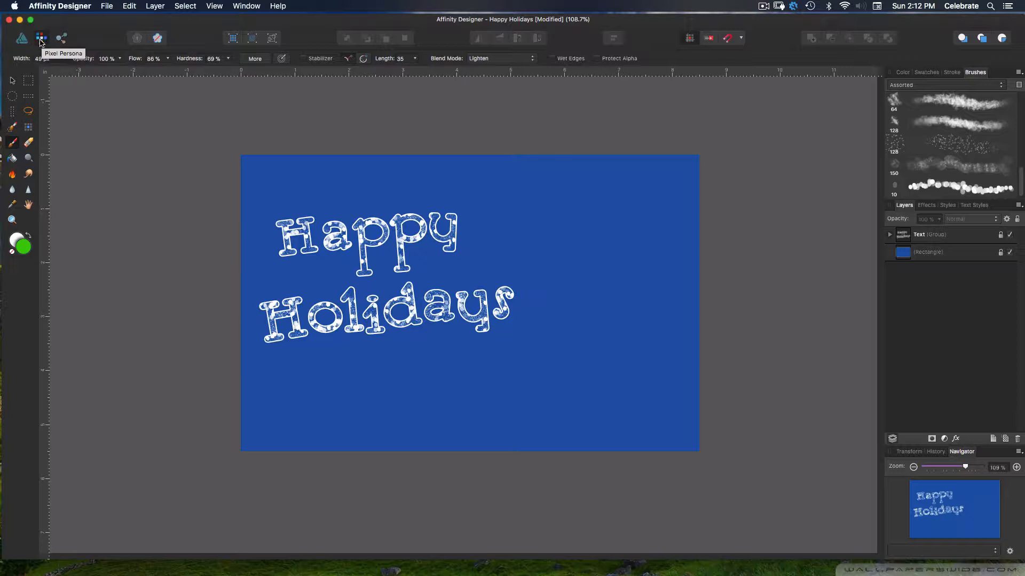
click(21, 39)
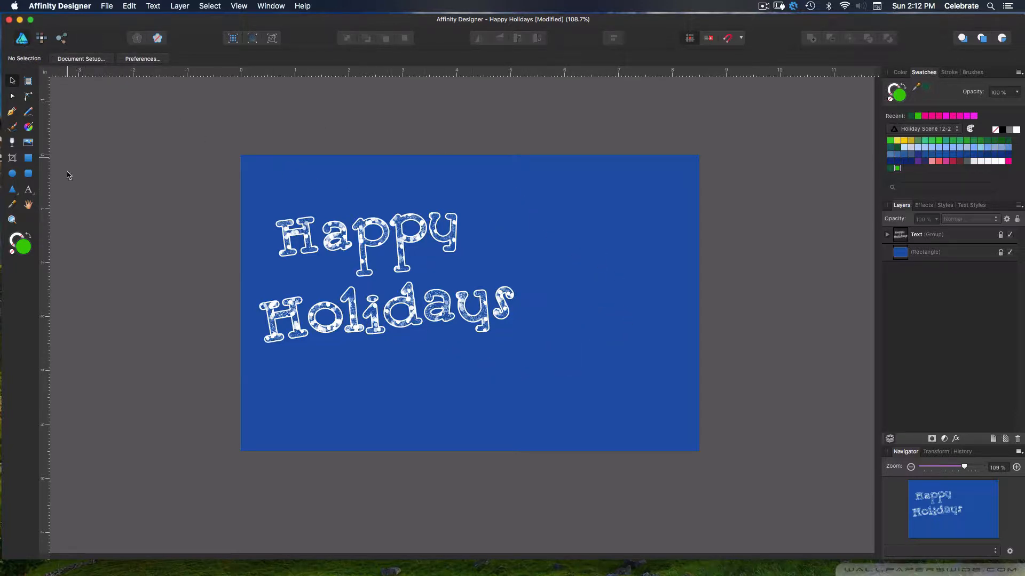
click(12, 191)
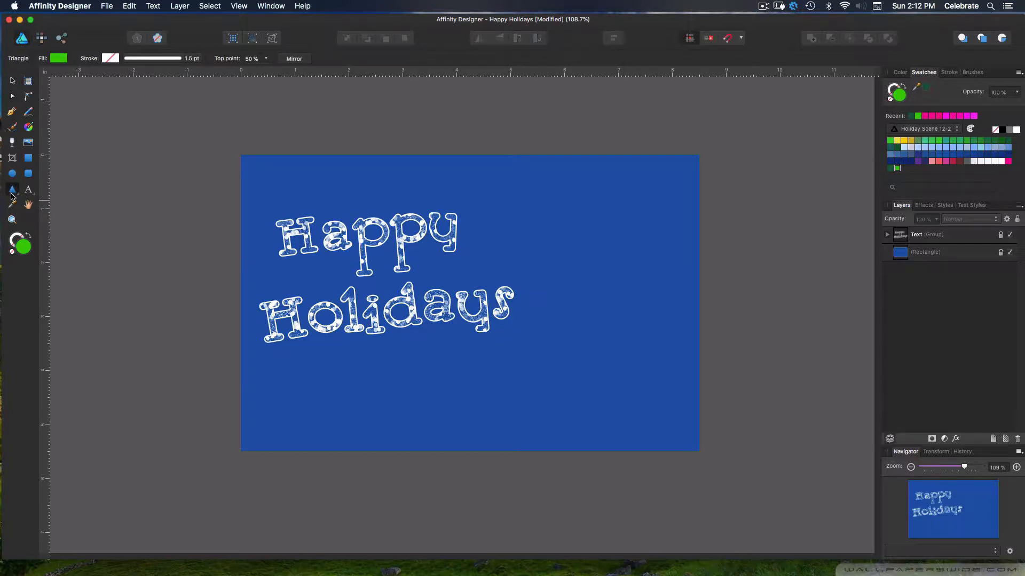
click(17, 194)
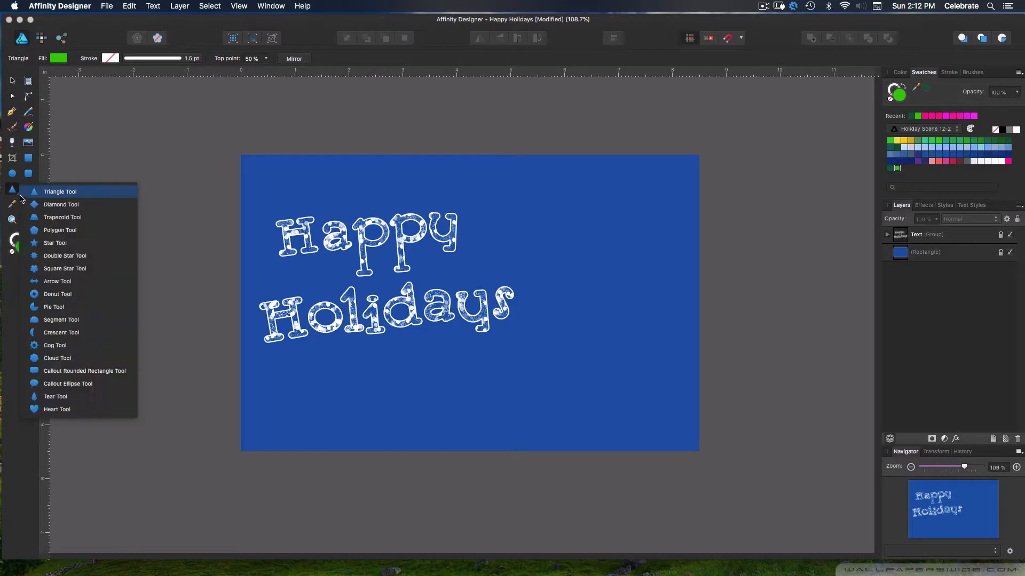
click(52, 198)
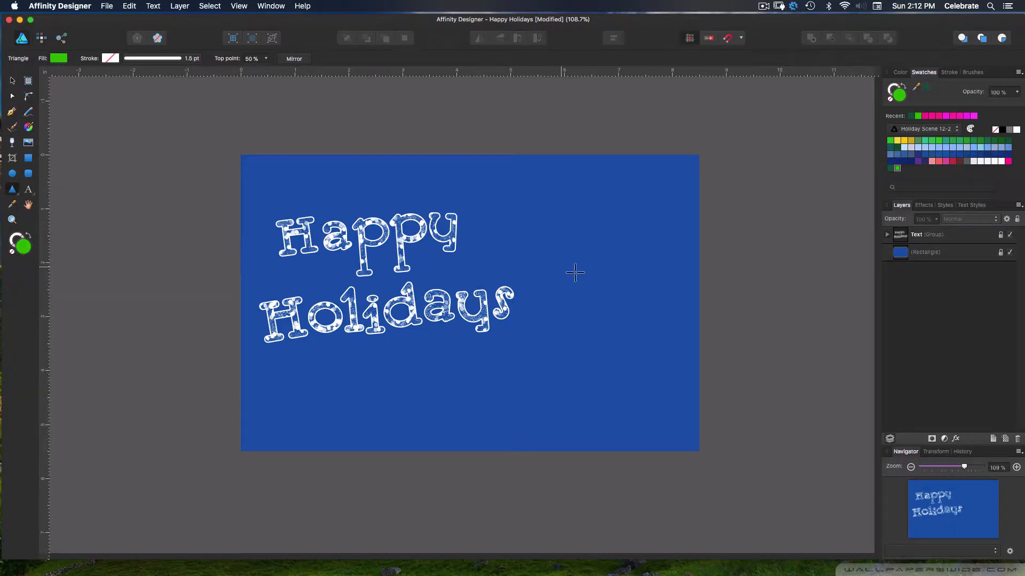
drag(571, 217, 642, 390)
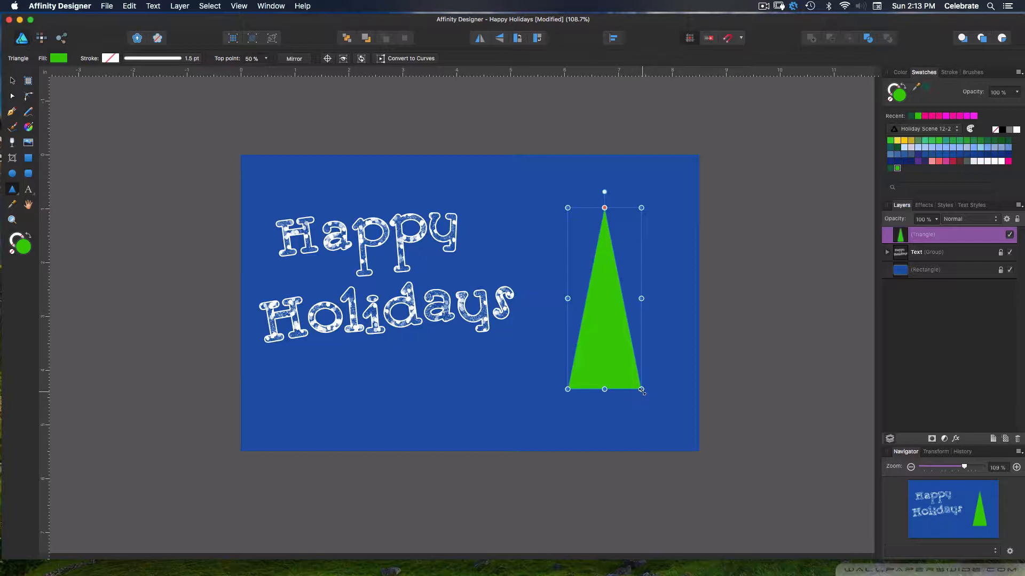
drag(641, 390, 640, 391)
- Fill the triangle with dark green and apply a Gaussian Blur layer effect with a 14.3 px radius
click(910, 116)
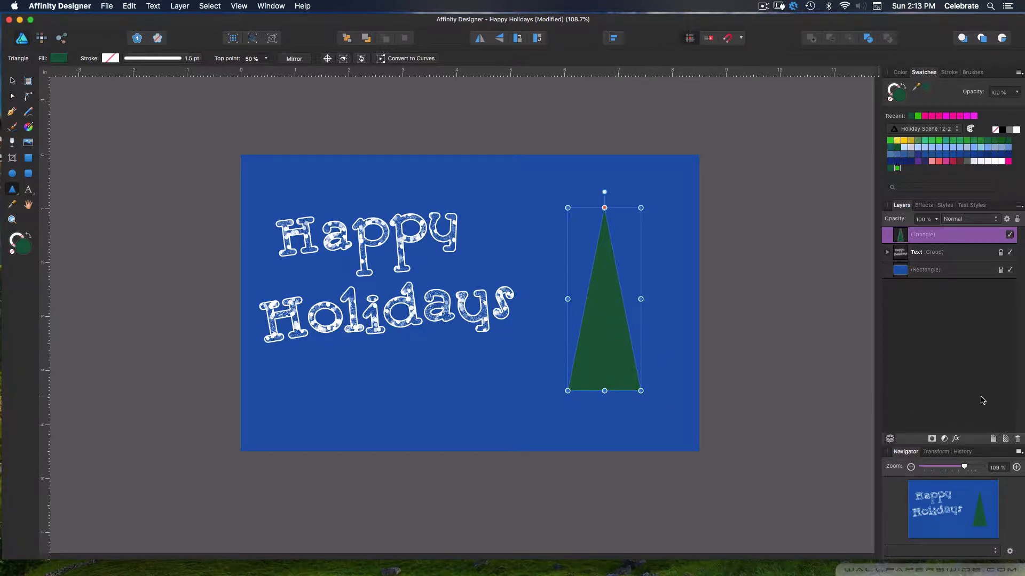
click(956, 439)
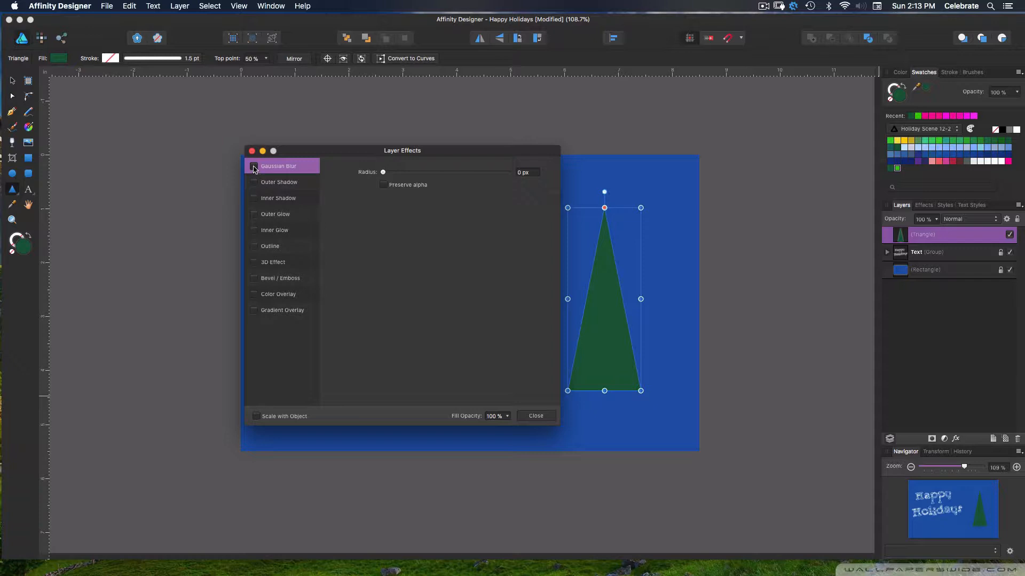
drag(360, 153, 401, 190)
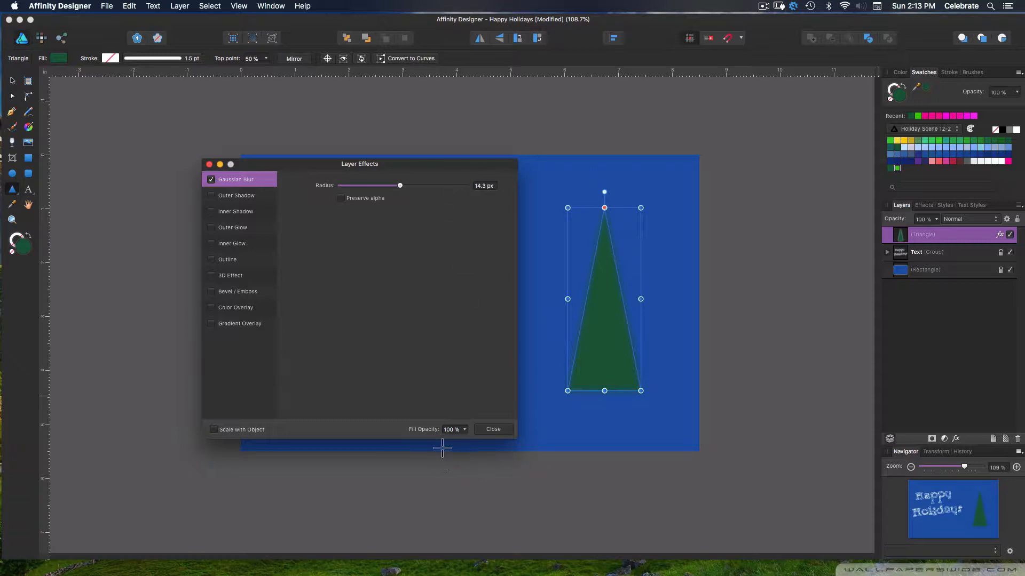
click(496, 430)
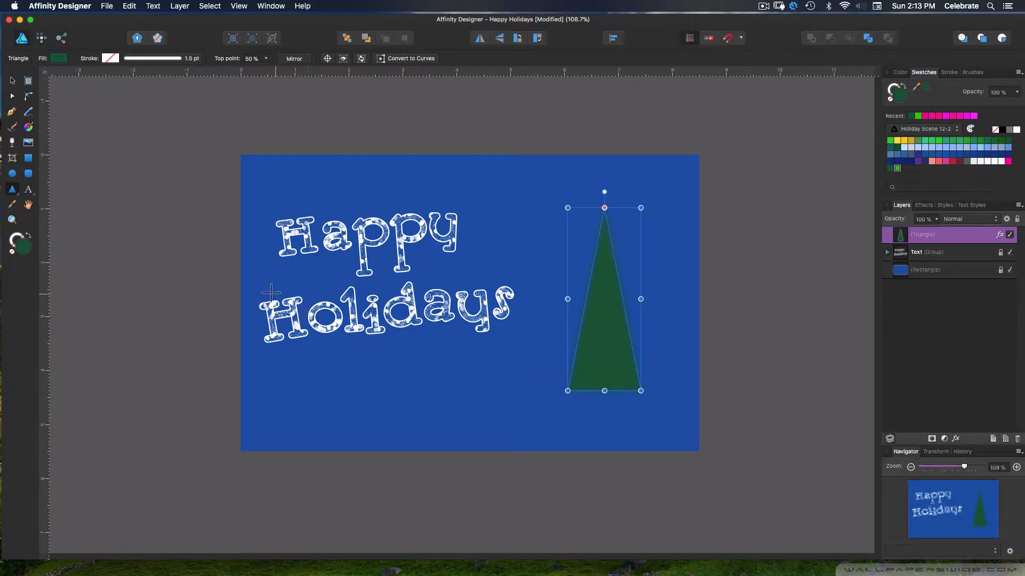
- Set up the Pixel Persona's Paint Brush with the size 10 dotted Assorted brush, a 49 px width and bright green
click(42, 38)
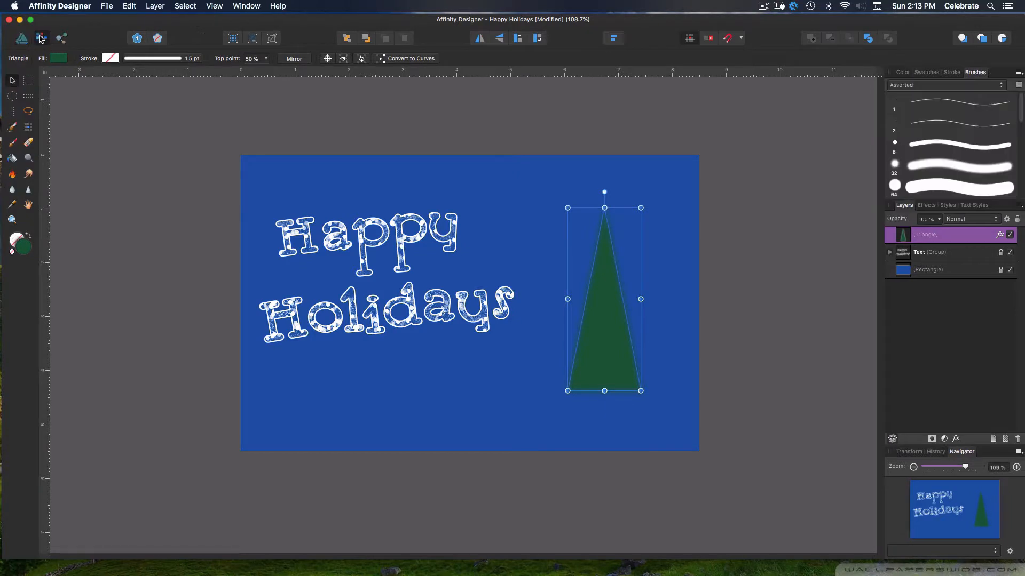
click(13, 144)
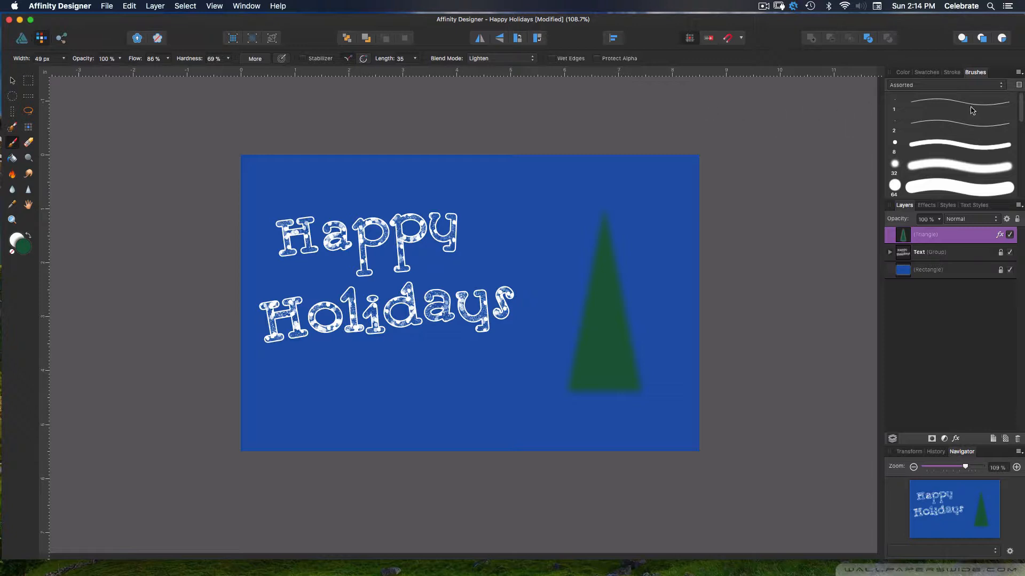
drag(1020, 118, 1020, 198)
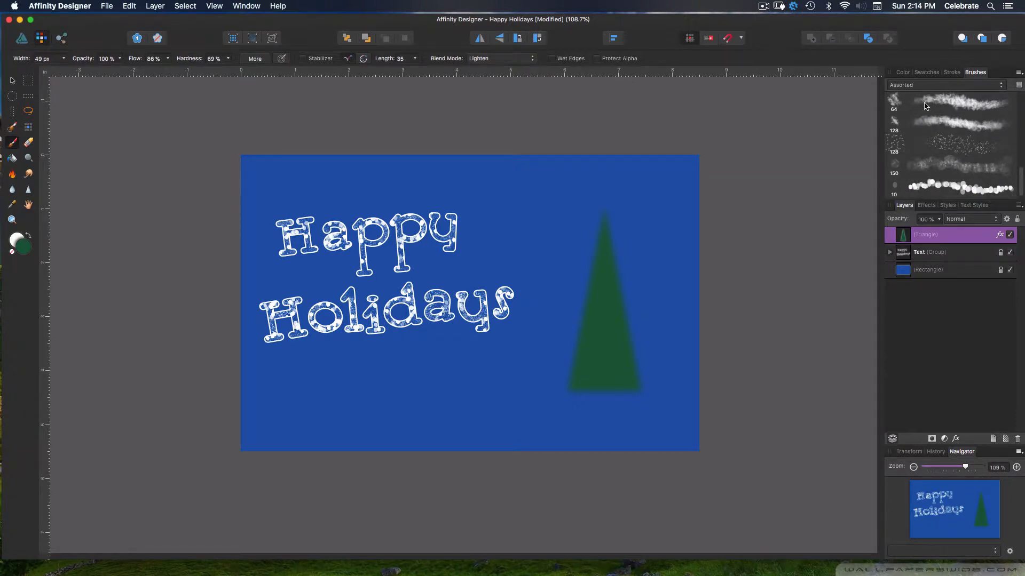
click(940, 188)
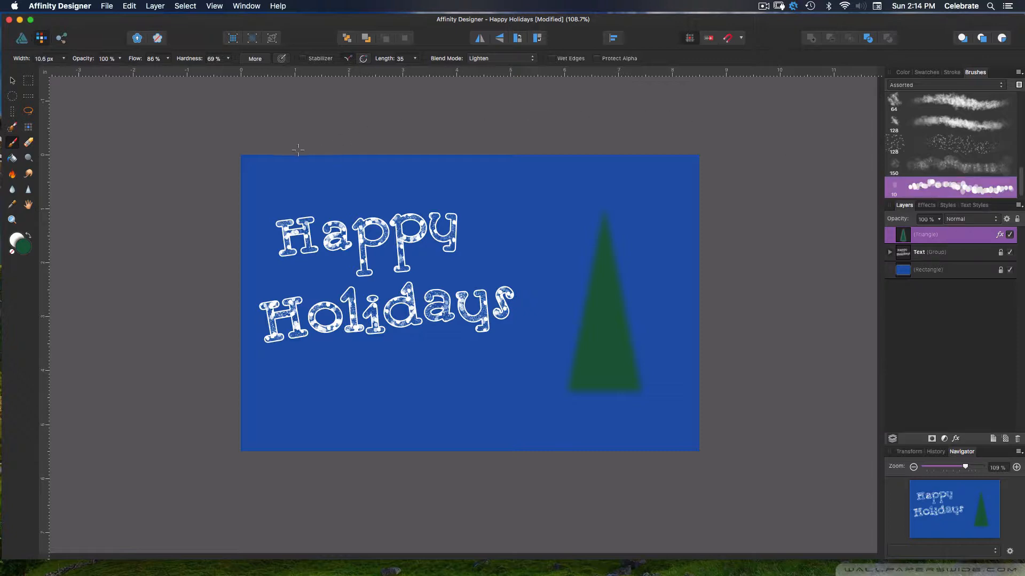
click(64, 60)
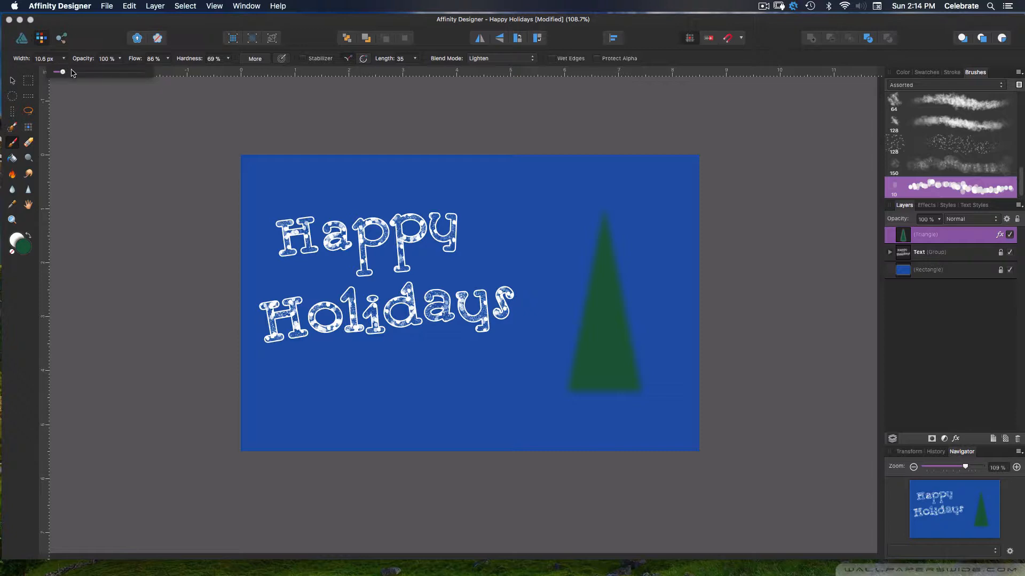
drag(65, 73, 89, 72)
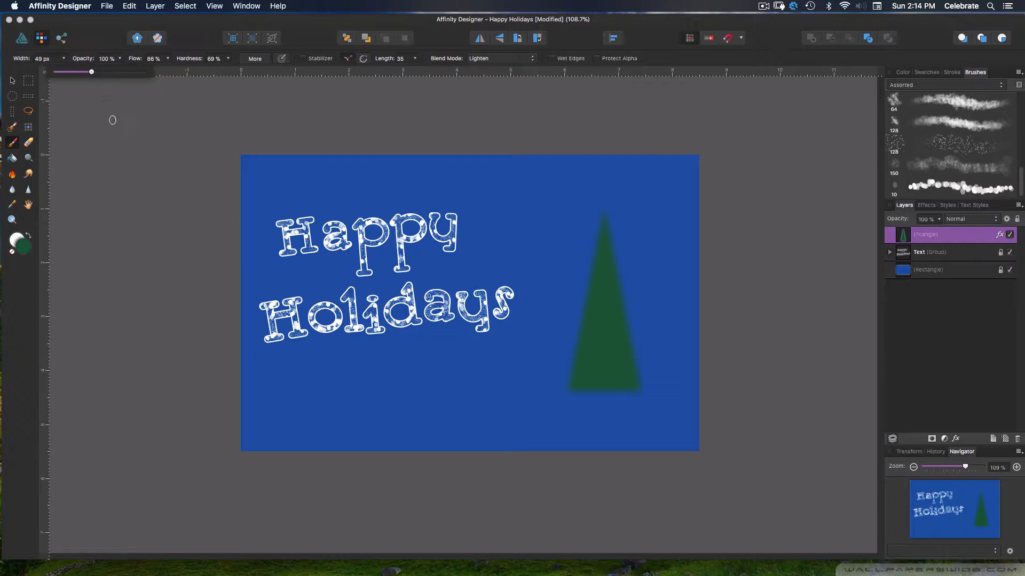
click(902, 72)
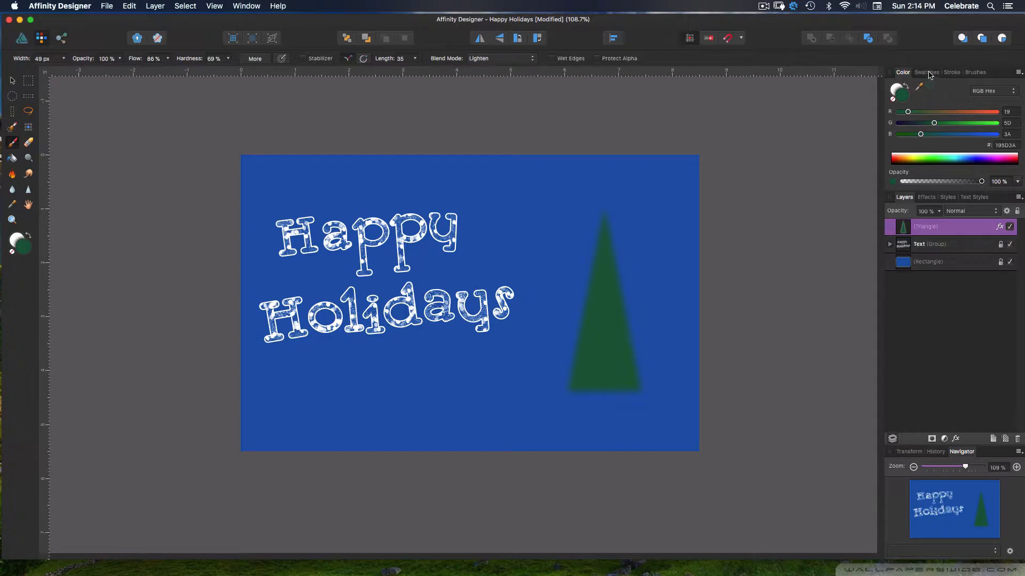
click(927, 72)
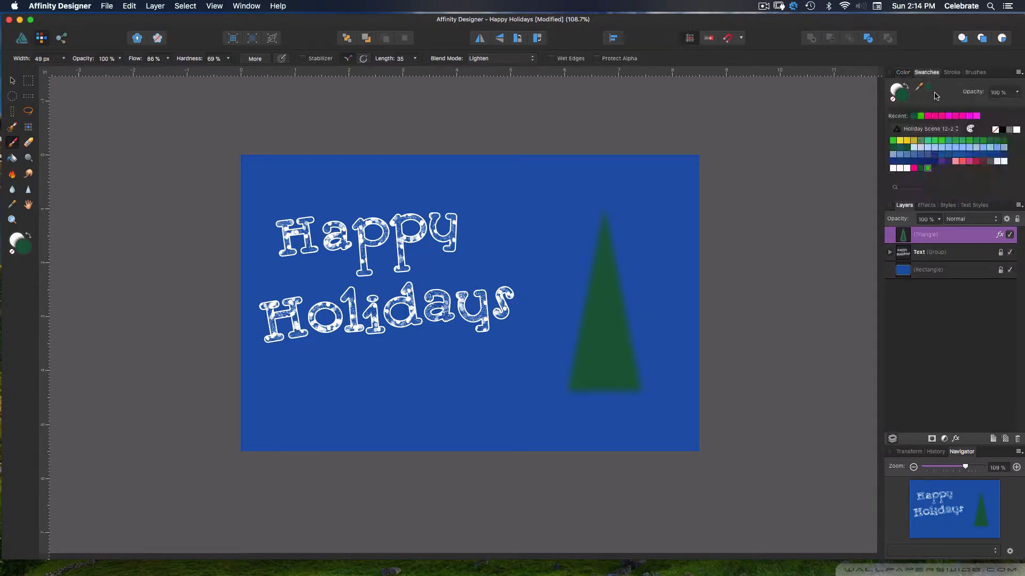
click(922, 117)
mouse_move(563, 386)
mouse_down()
mouse_move(647, 388)
mouse_move(576, 380)
mouse_move(641, 381)
mouse_move(570, 367)
mouse_move(637, 363)
mouse_move(576, 352)
mouse_move(618, 352)
mouse_move(630, 348)
mouse_move(586, 344)
mouse_move(636, 339)
mouse_move(589, 326)
mouse_move(627, 322)
mouse_move(592, 315)
mouse_move(623, 308)
mouse_move(584, 304)
mouse_move(617, 292)
mouse_move(592, 279)
mouse_move(618, 274)
mouse_move(593, 258)
mouse_move(611, 254)
mouse_move(598, 248)
mouse_move(611, 243)
mouse_move(601, 241)
mouse_move(607, 203)
mouse_up()
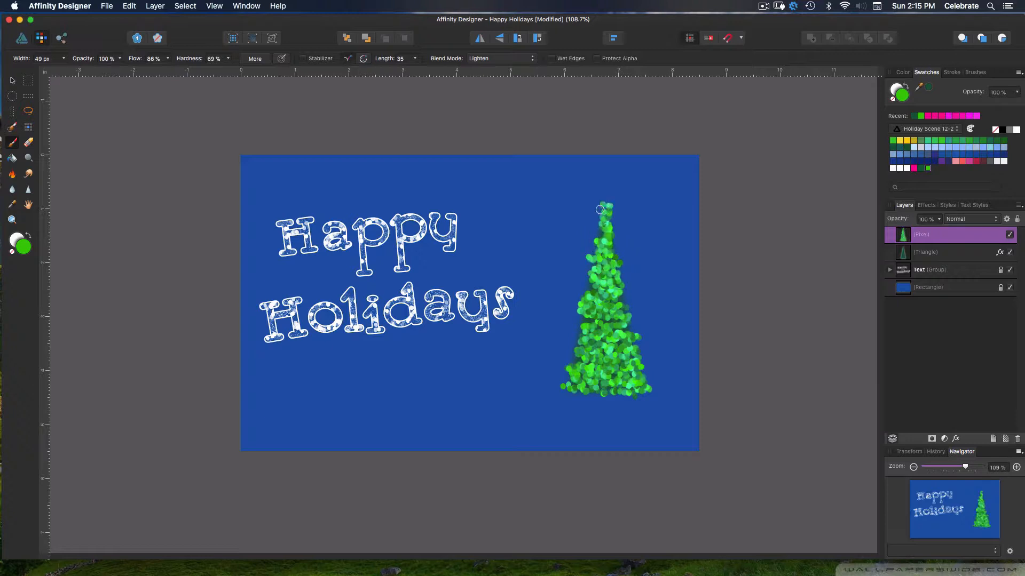
key(cmd+z)
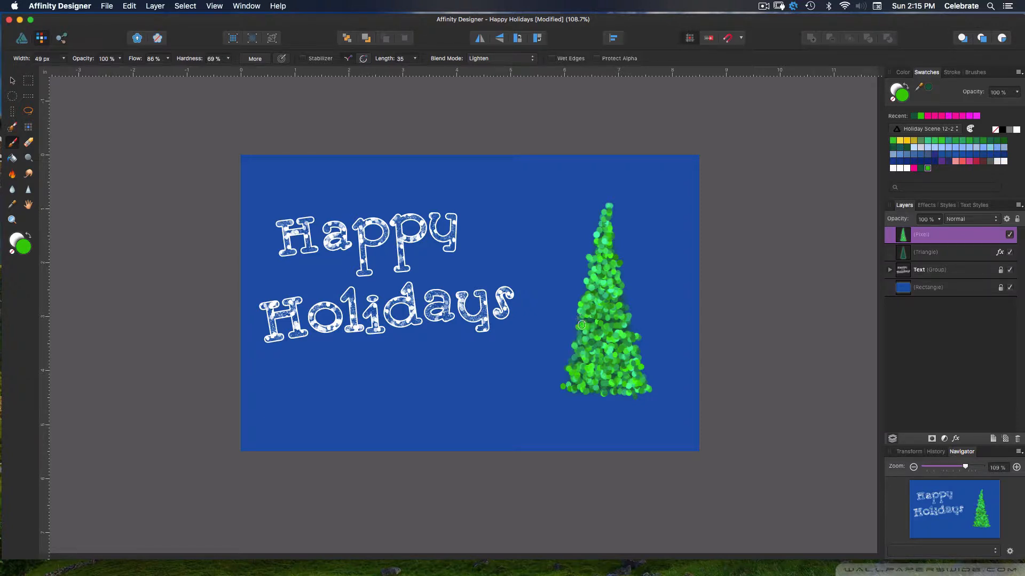
mouse_move(652, 332)
mouse_down()
mouse_move(631, 327)
mouse_move(627, 304)
mouse_move(642, 296)
mouse_up()
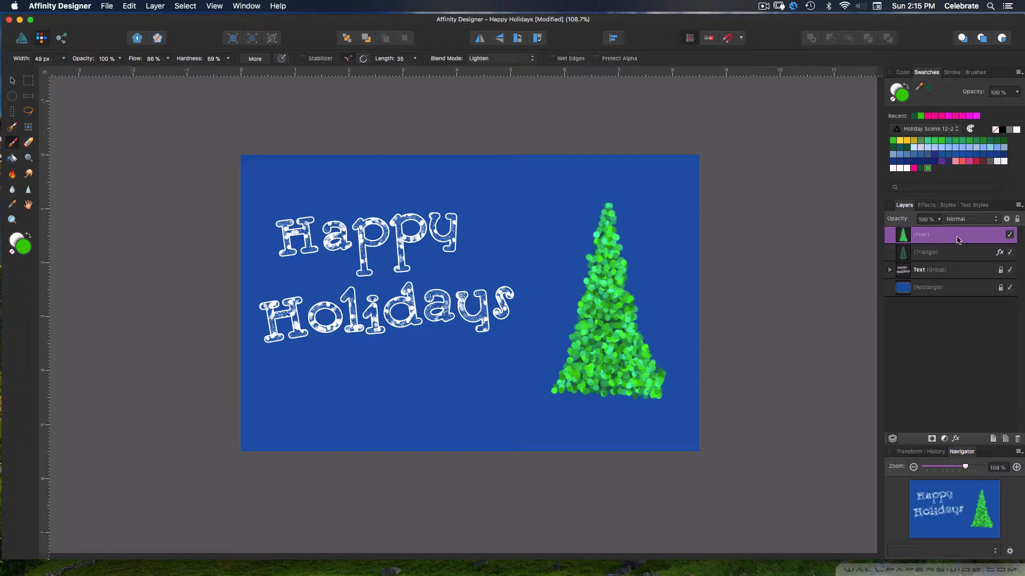
click(1017, 439)
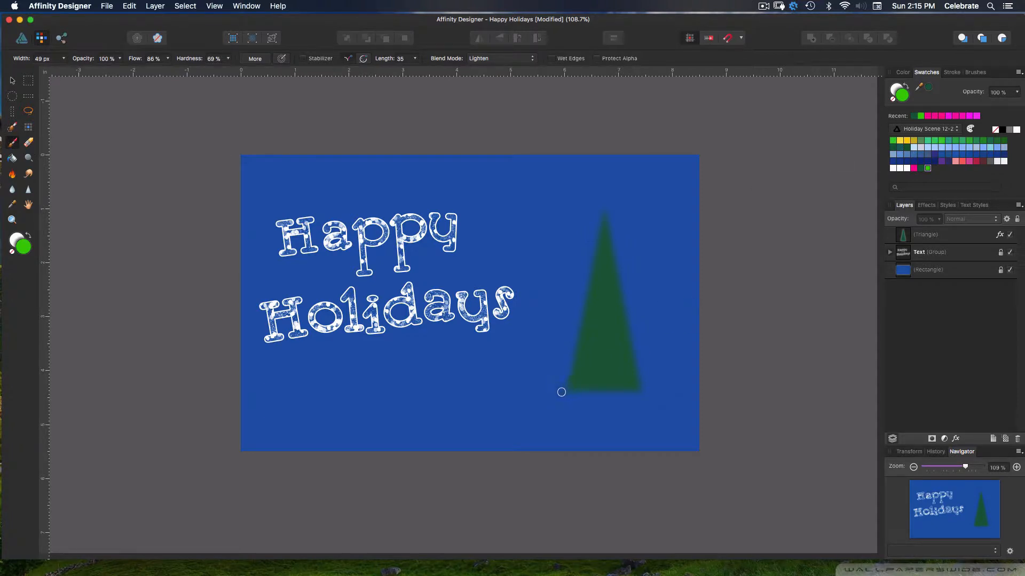
- Paint bright green foliage dabs over the blurred triangle to form the Christmas tree
mouse_move(561, 392)
mouse_down()
mouse_move(645, 394)
mouse_move(563, 386)
mouse_move(634, 387)
mouse_move(581, 380)
mouse_move(633, 369)
mouse_move(589, 367)
mouse_move(630, 359)
mouse_move(576, 351)
mouse_move(630, 346)
mouse_move(577, 338)
mouse_move(626, 331)
mouse_move(591, 327)
mouse_move(624, 315)
mouse_move(583, 311)
mouse_move(620, 301)
mouse_move(596, 284)
mouse_move(616, 279)
mouse_move(600, 268)
mouse_move(612, 253)
mouse_move(603, 221)
mouse_move(593, 255)
mouse_move(603, 249)
mouse_move(617, 273)
mouse_move(595, 279)
mouse_up()
drag(589, 293, 584, 306)
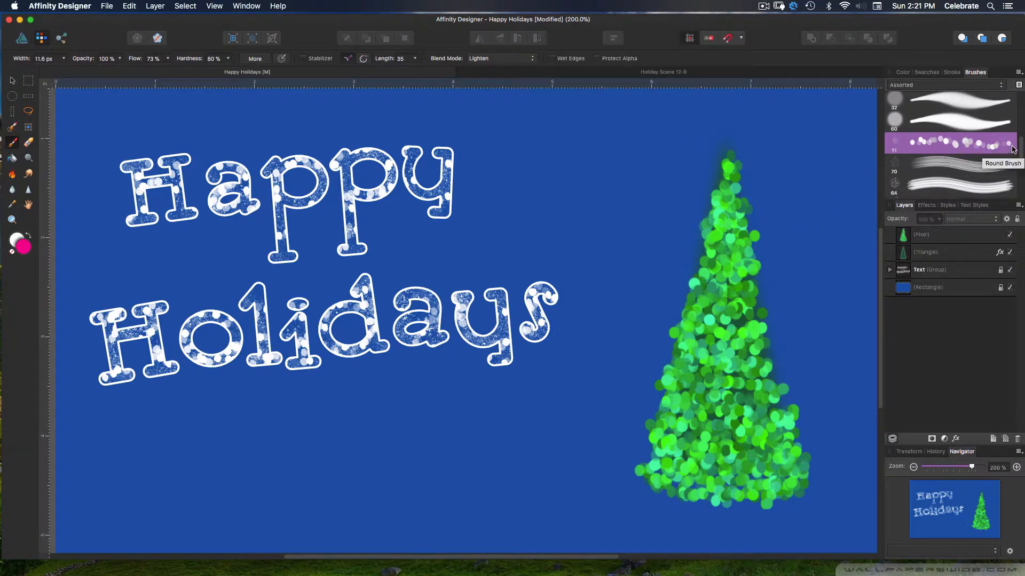
- Examine the pink paint colour and the Round Brush's General and Dynamics settings
scroll(1013, 151, up, 5)
scroll(981, 143, down, 5)
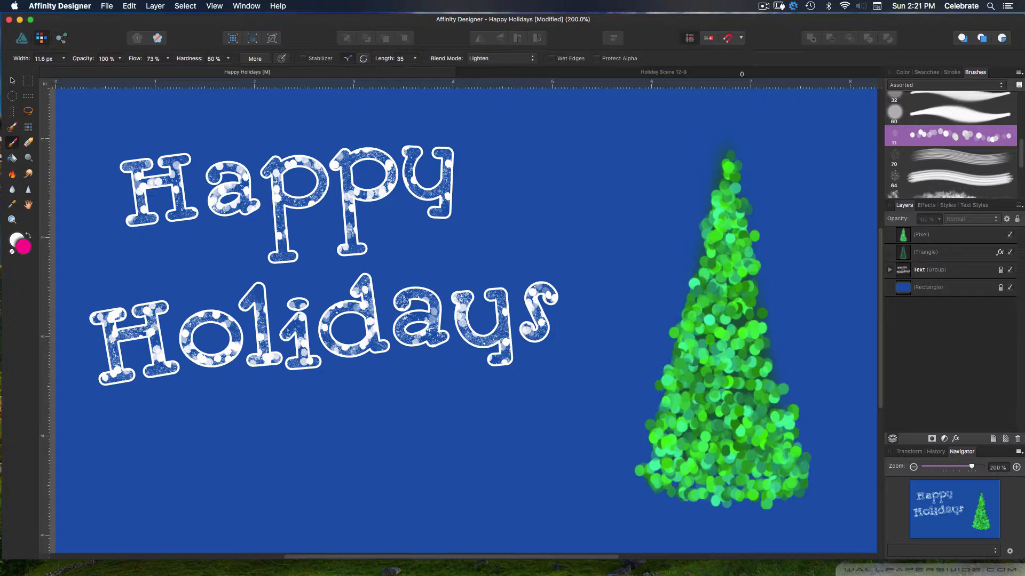
click(902, 72)
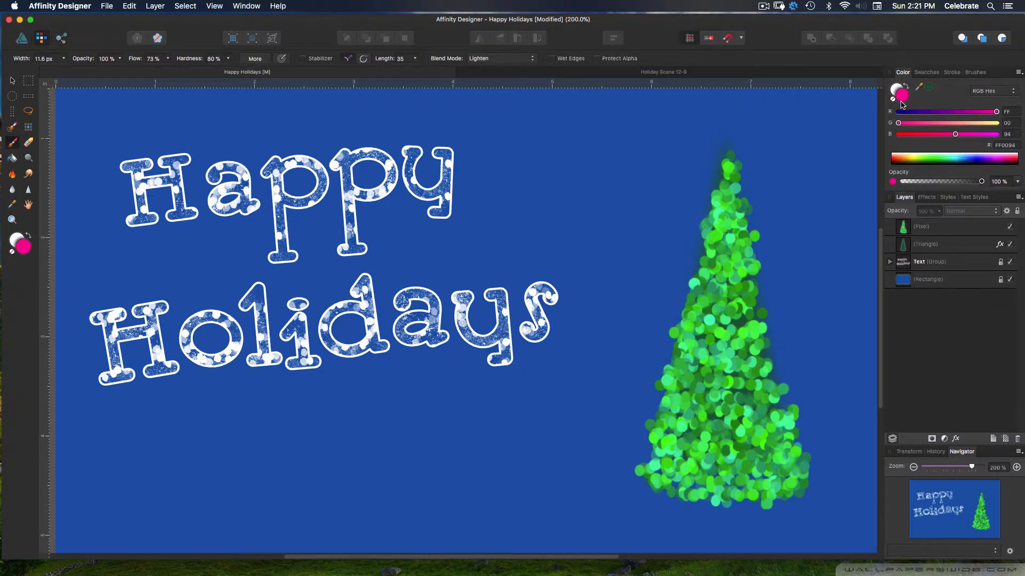
click(979, 74)
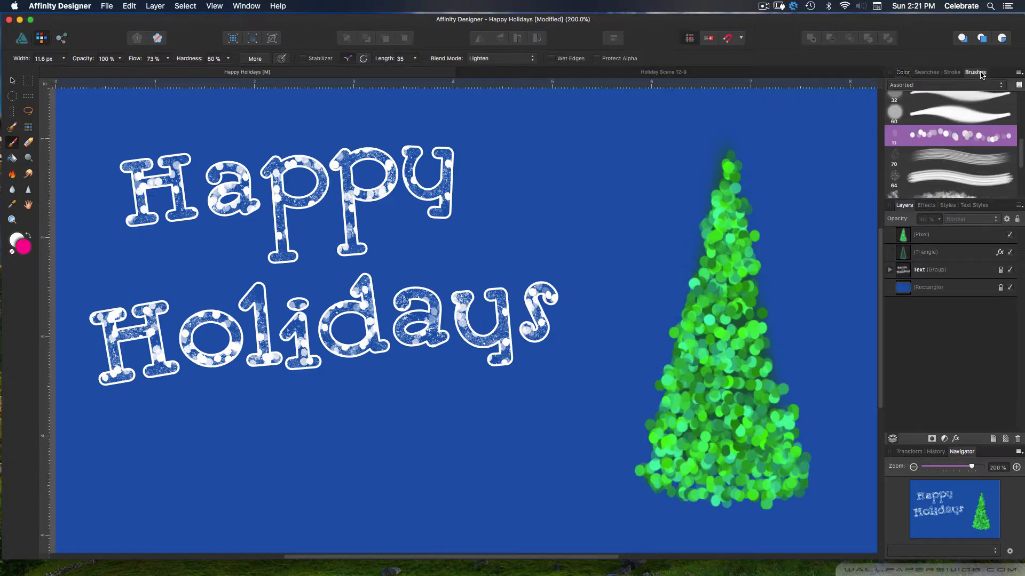
double_click(934, 134)
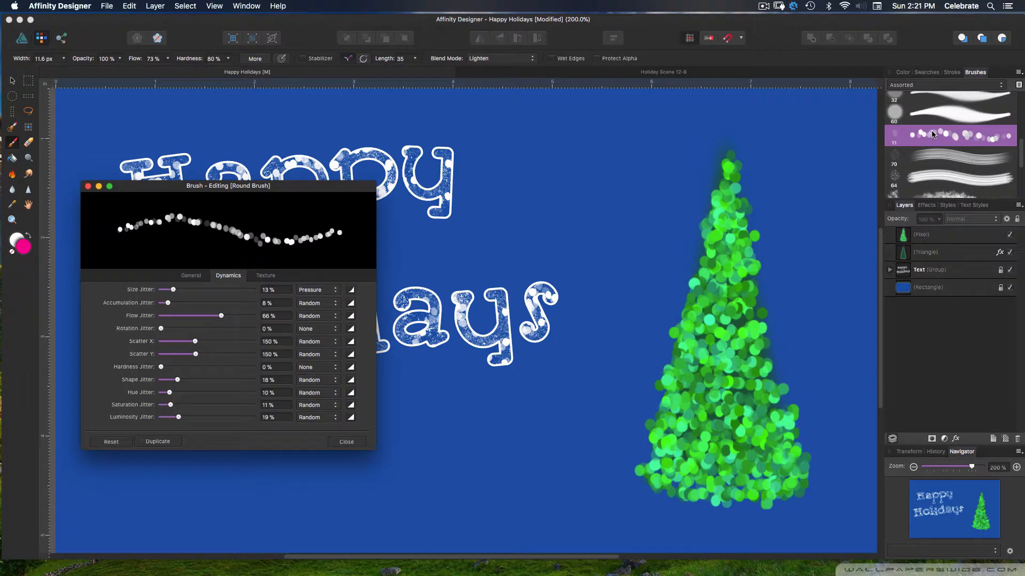
click(192, 275)
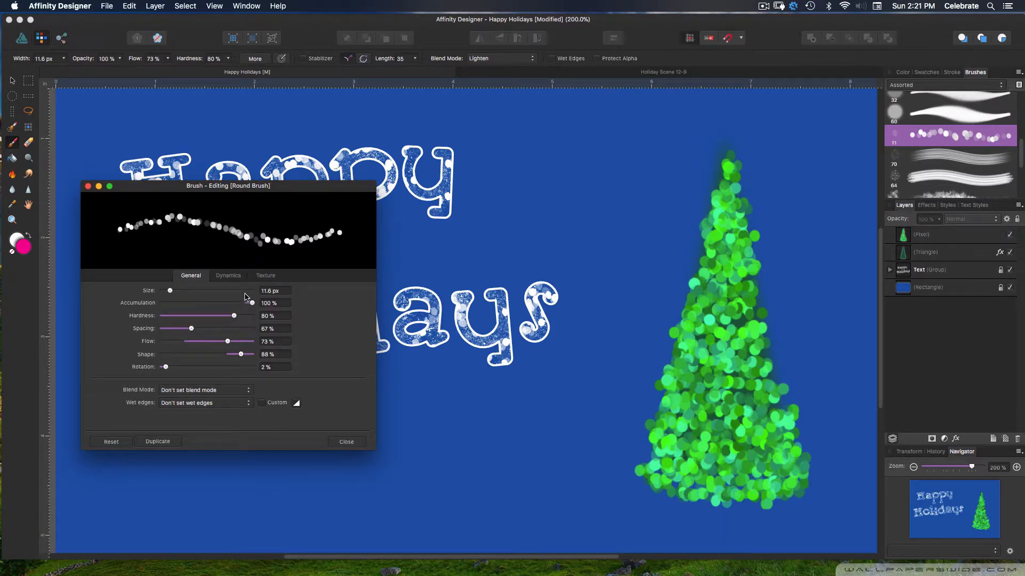
click(228, 279)
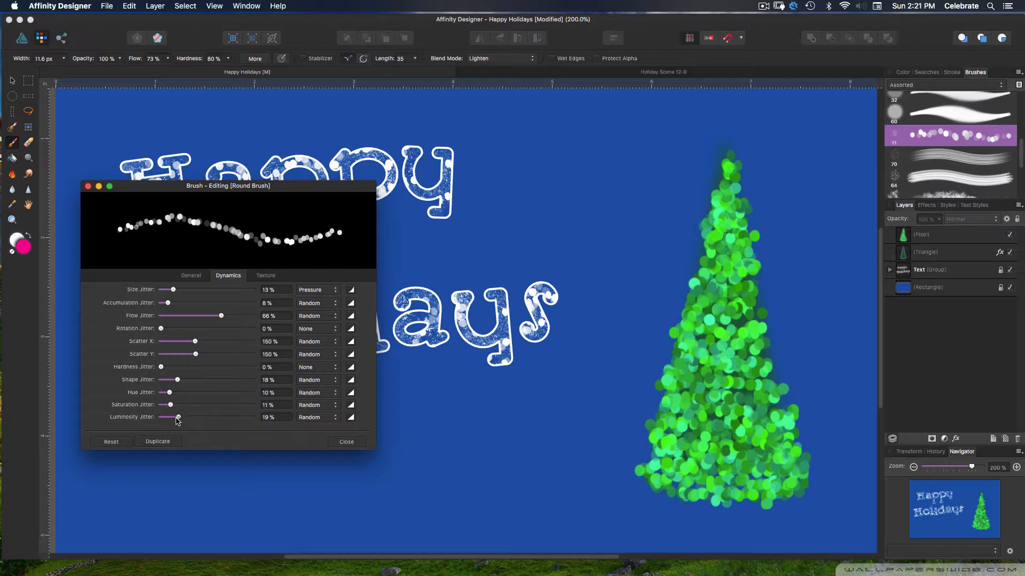
drag(178, 421, 177, 421)
click(346, 441)
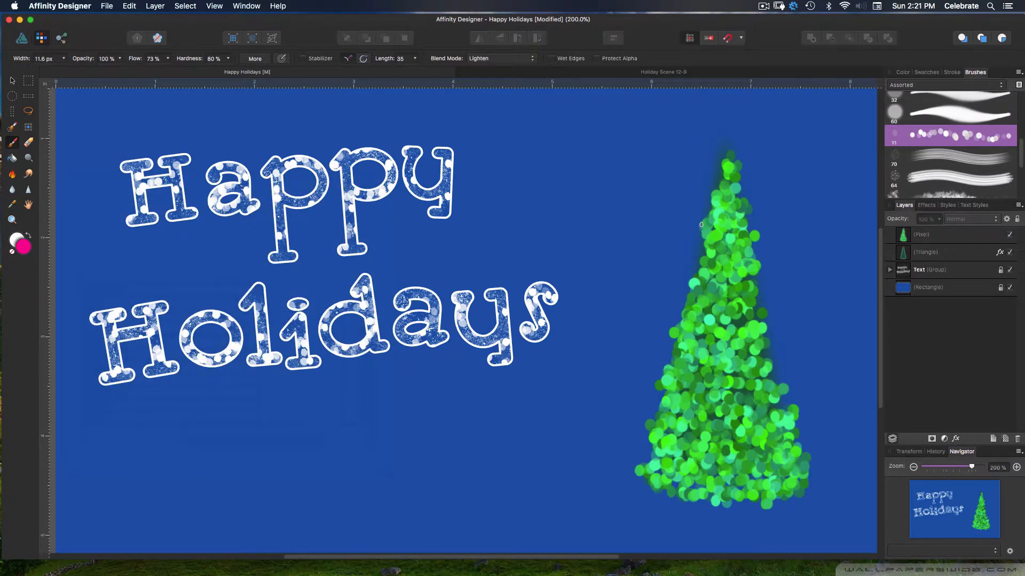
- Set the paint brush width to 24 px for the pink garland dots
click(64, 60)
drag(63, 71, 74, 73)
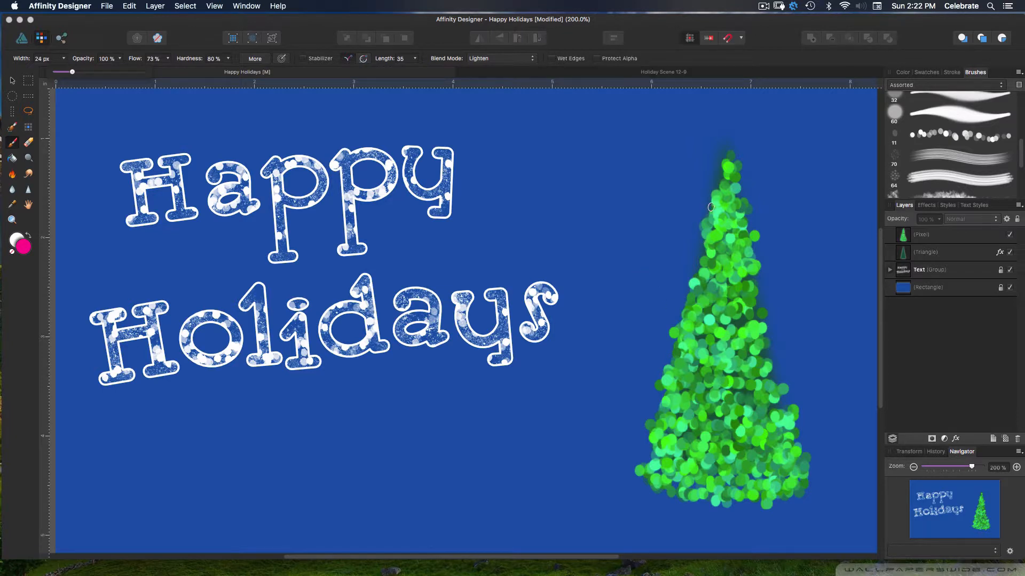
mouse_move(710, 207)
mouse_down()
mouse_move(746, 229)
mouse_move(718, 243)
mouse_move(700, 238)
mouse_move(752, 265)
mouse_move(719, 300)
mouse_move(750, 305)
mouse_up()
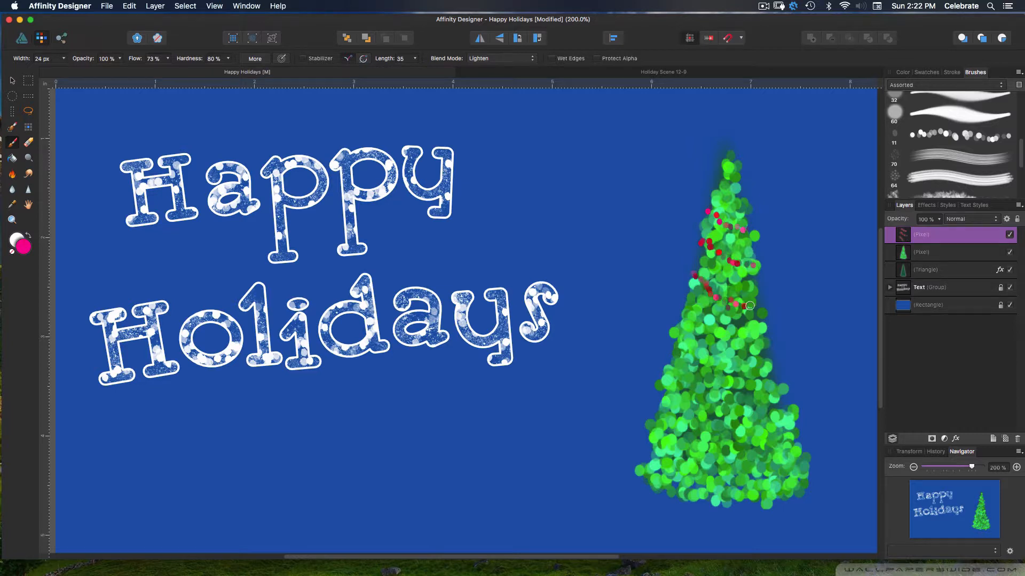
drag(686, 313, 760, 340)
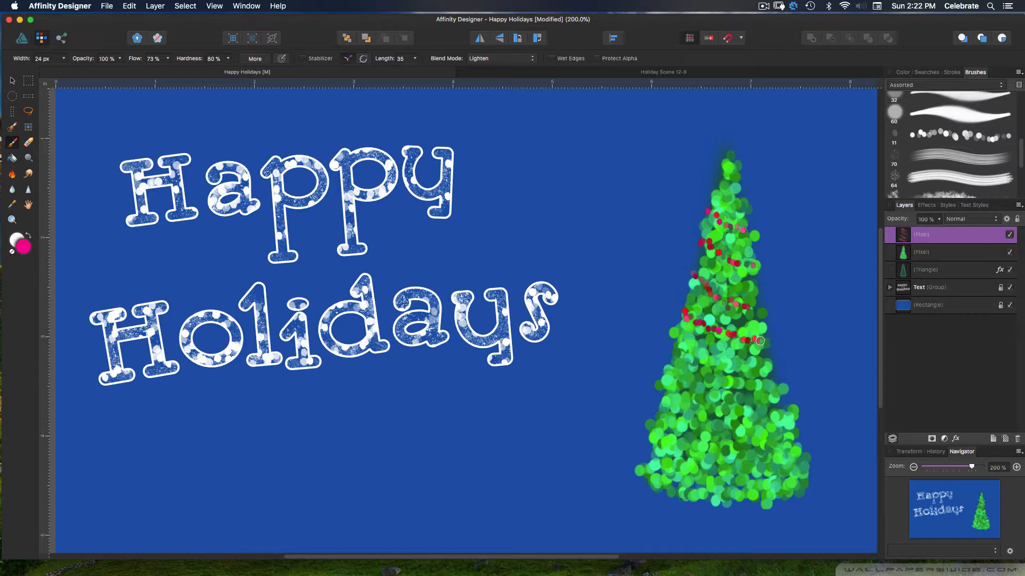
drag(677, 349, 758, 374)
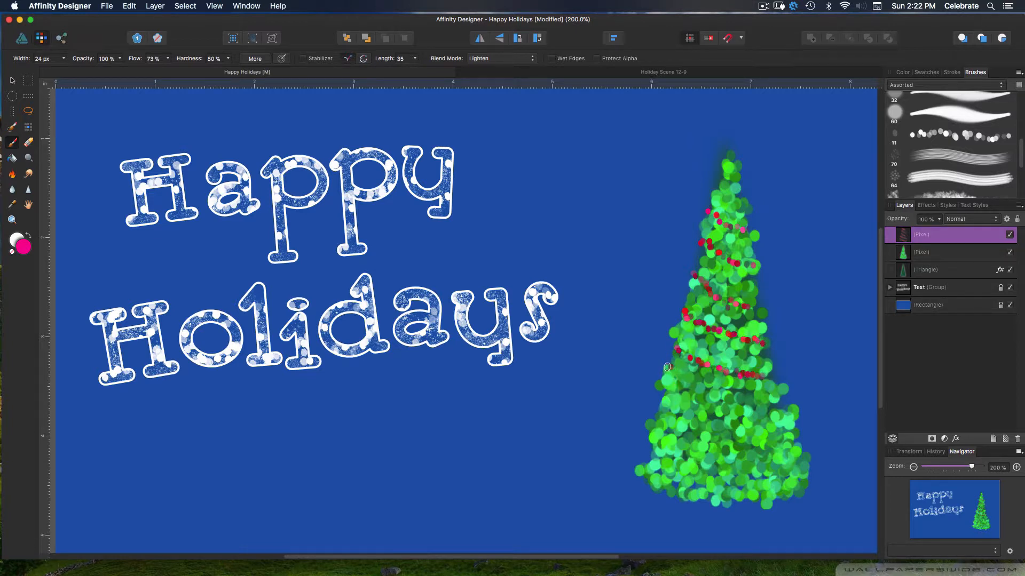
mouse_move(667, 367)
mouse_down()
mouse_move(681, 386)
mouse_move(775, 410)
mouse_up()
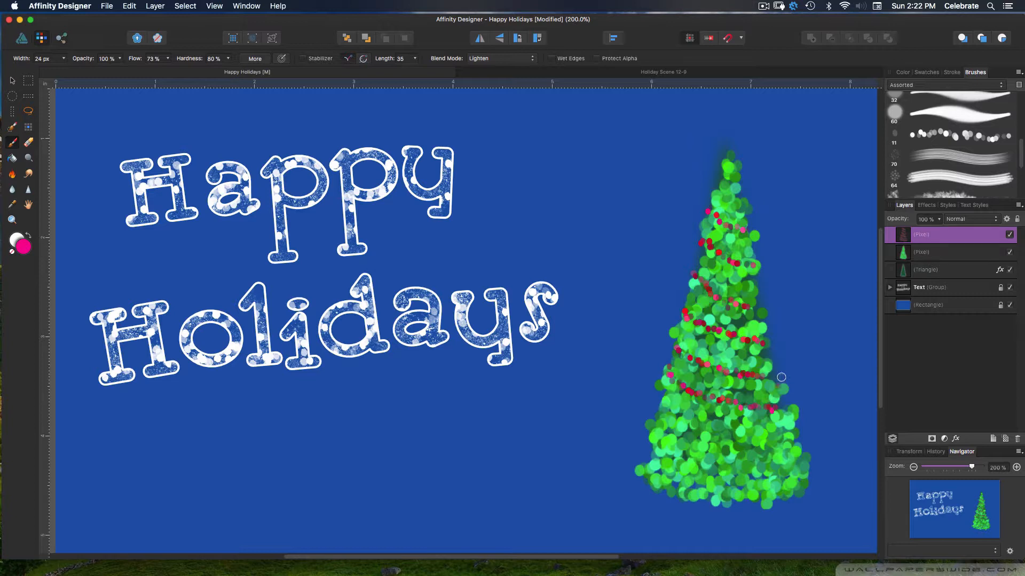
drag(661, 404, 793, 441)
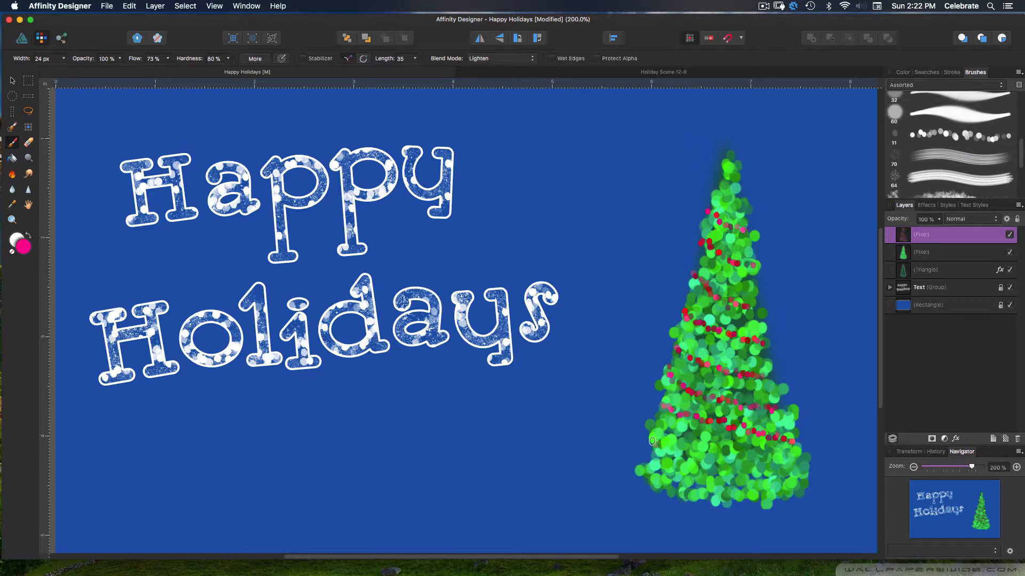
mouse_move(647, 439)
mouse_down()
mouse_move(674, 459)
mouse_move(747, 471)
mouse_move(791, 472)
mouse_move(808, 458)
mouse_up()
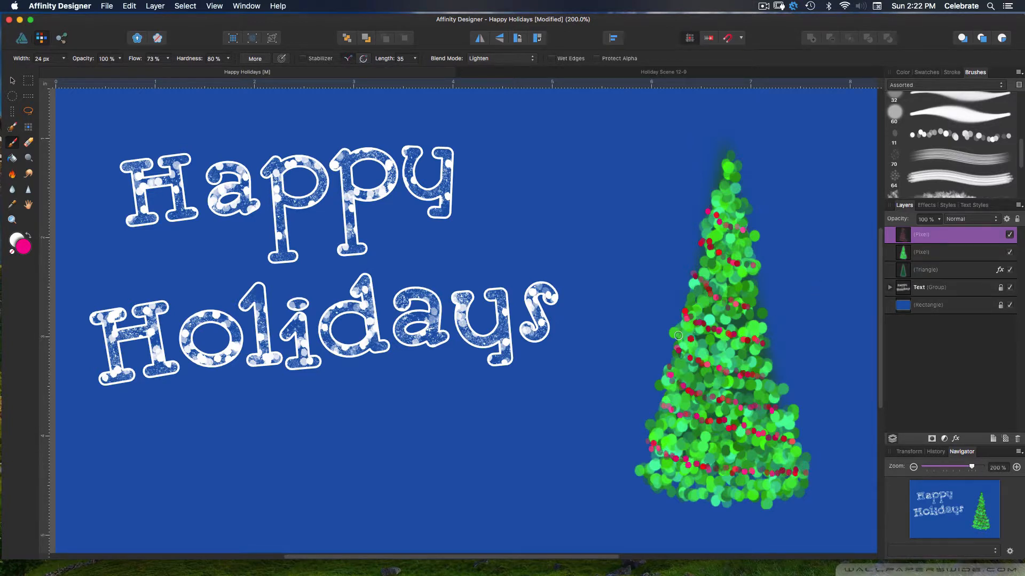
click(1017, 438)
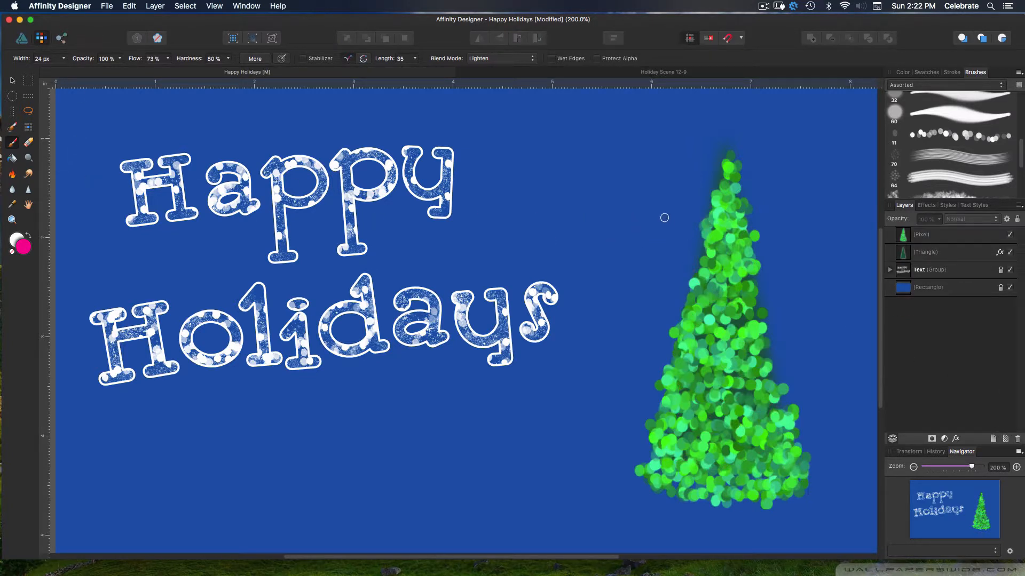
- Paint slanted strands of small pink garland dots across the Christmas tree from its tip to its base
mouse_move(717, 187)
mouse_down()
mouse_move(737, 199)
mouse_move(707, 223)
mouse_move(708, 211)
mouse_move(749, 229)
mouse_move(708, 249)
mouse_move(752, 259)
mouse_move(695, 275)
mouse_move(739, 296)
mouse_up()
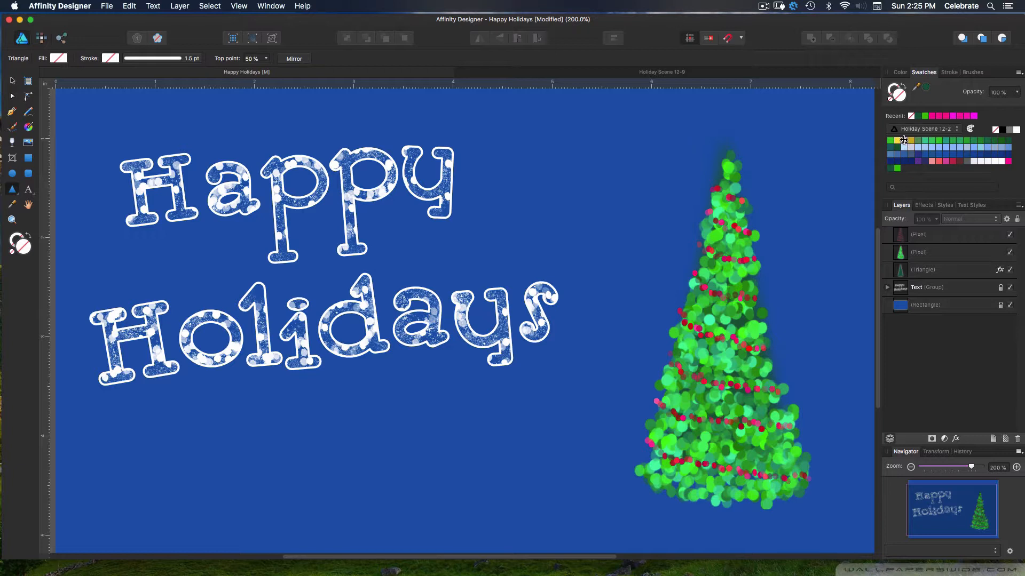
- Set the fill to golden yellow and the stroke to lighter yellow from the Holiday Scene swatches
click(903, 140)
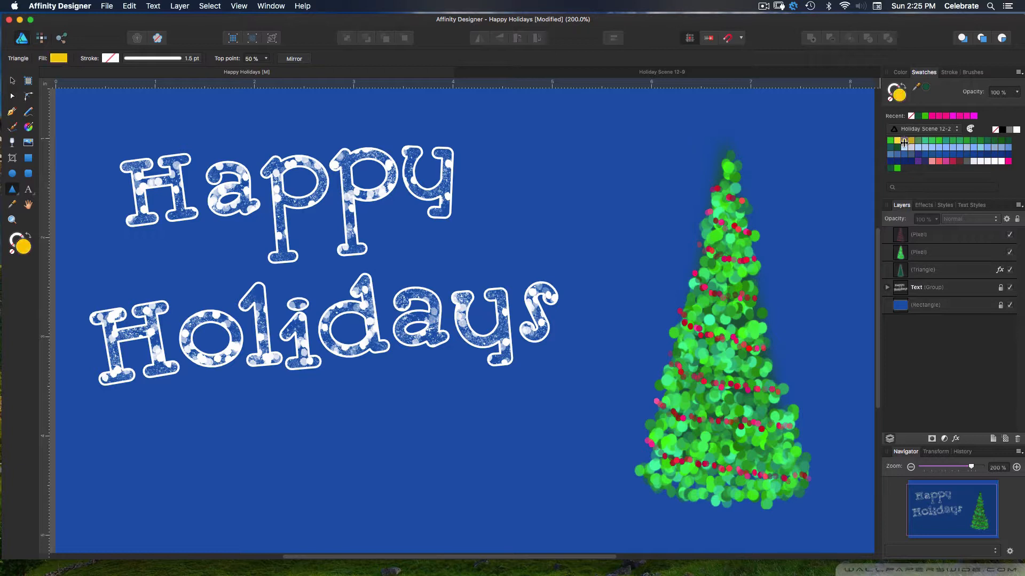
click(894, 87)
click(897, 141)
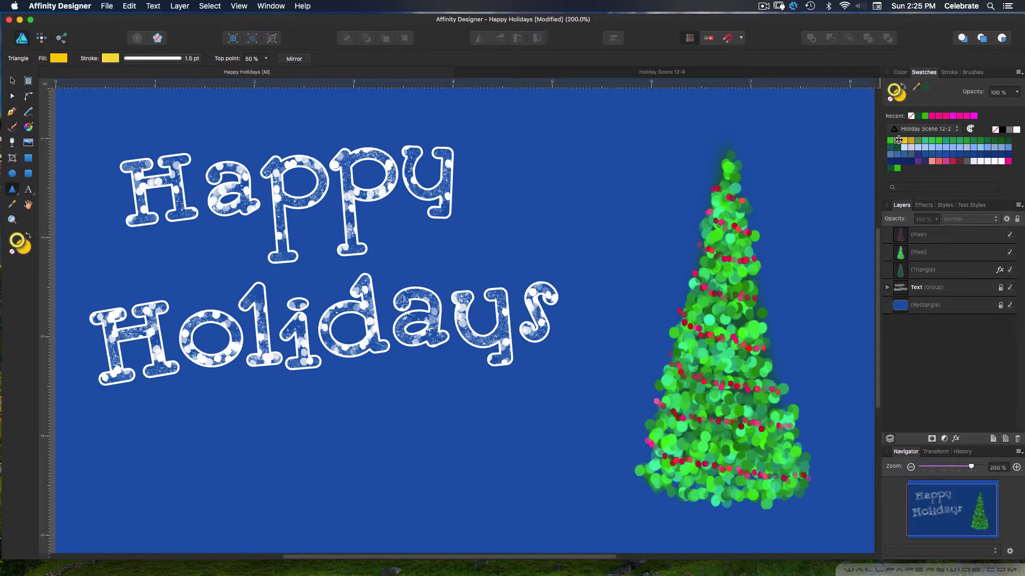
click(899, 96)
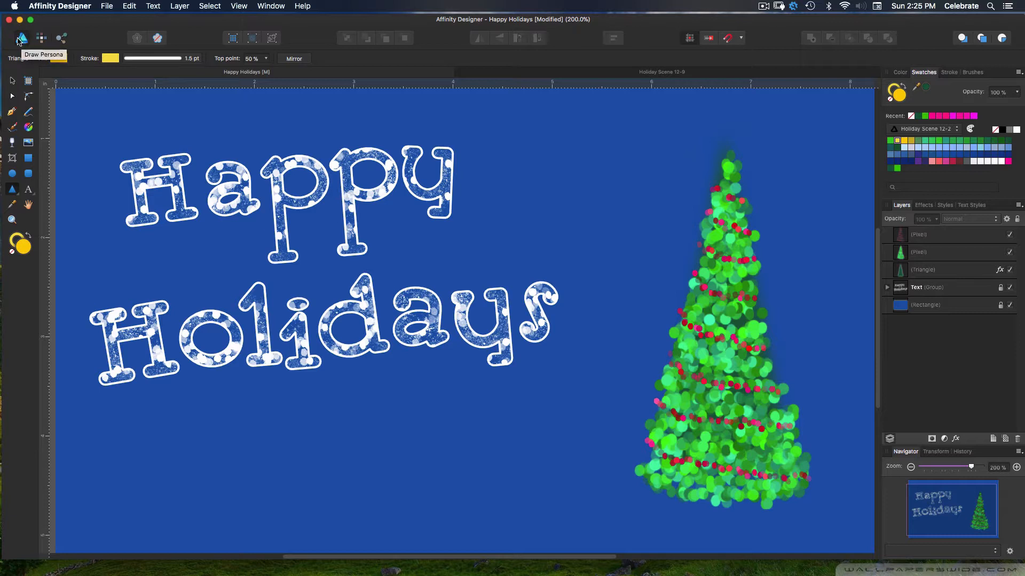
- Draw a small five-pointed star with the Star Tool just above the tip of the Christmas tree
click(19, 196)
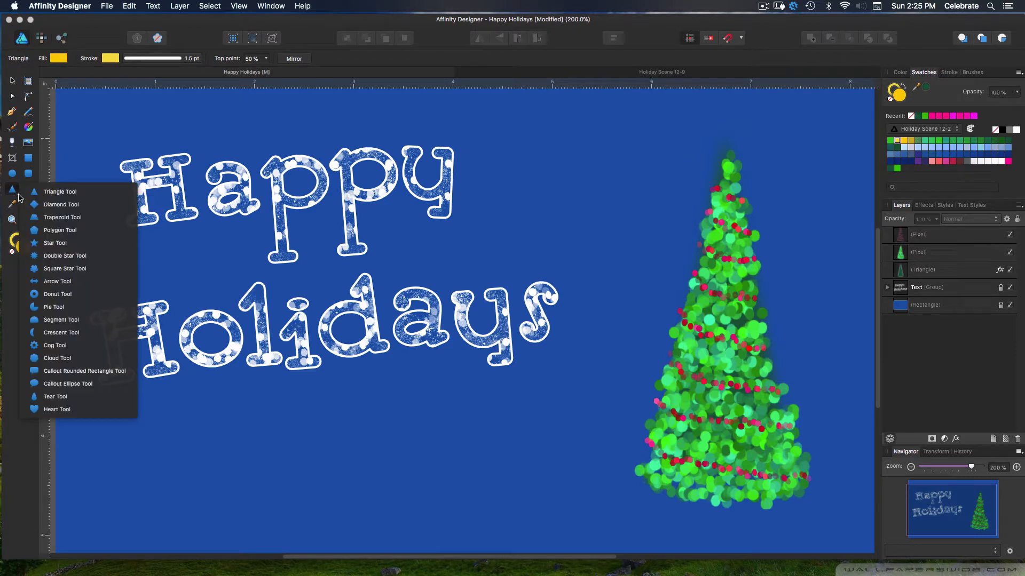
click(55, 244)
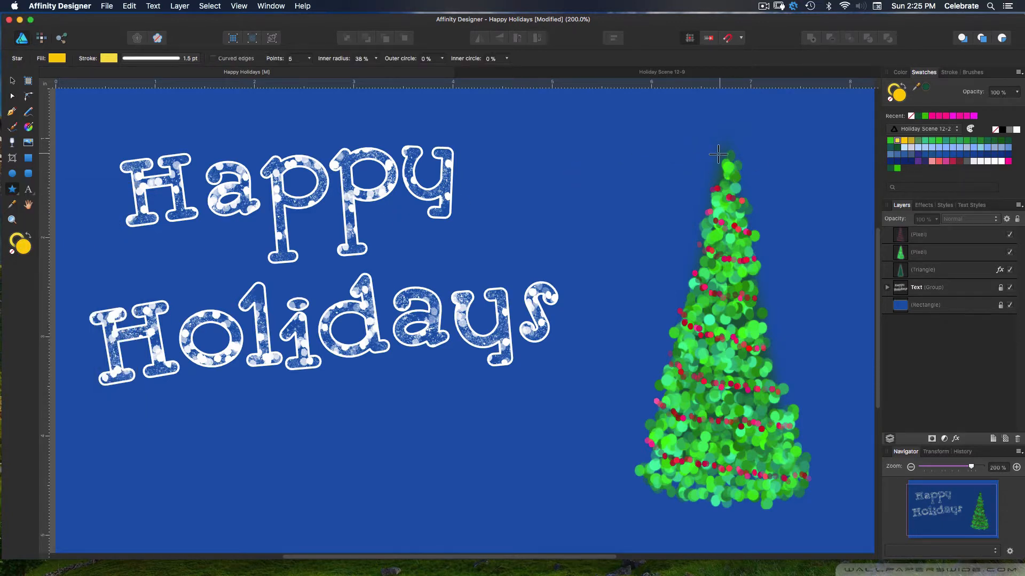
drag(685, 111, 732, 162)
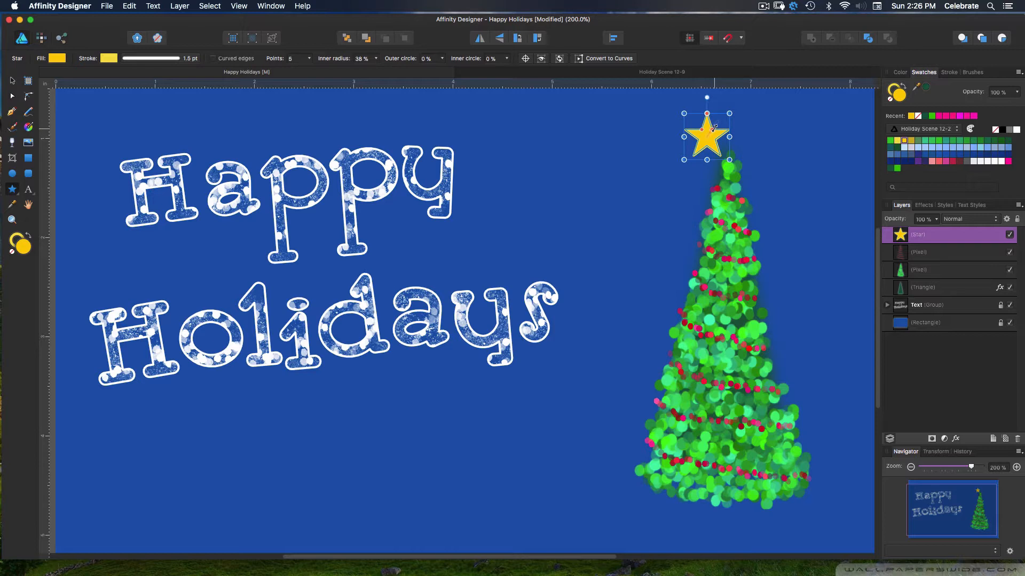
mouse_move(714, 128)
mouse_down()
mouse_move(708, 110)
mouse_move(704, 136)
mouse_move(700, 129)
mouse_up()
- Give the star 10 points, enlarge it slightly and centre it on the tip of the tree
click(309, 59)
drag(309, 72, 317, 74)
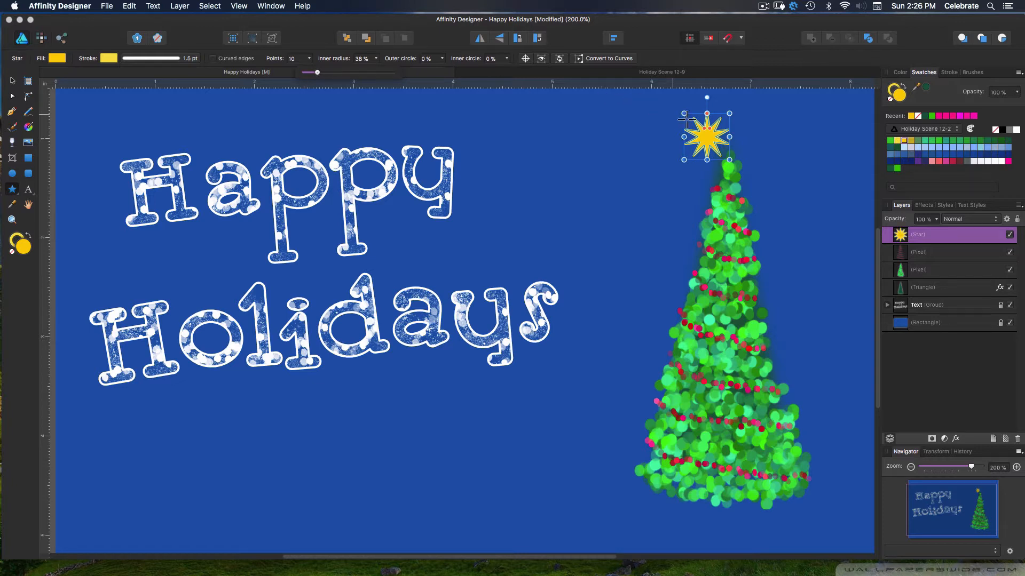
drag(684, 113, 724, 108)
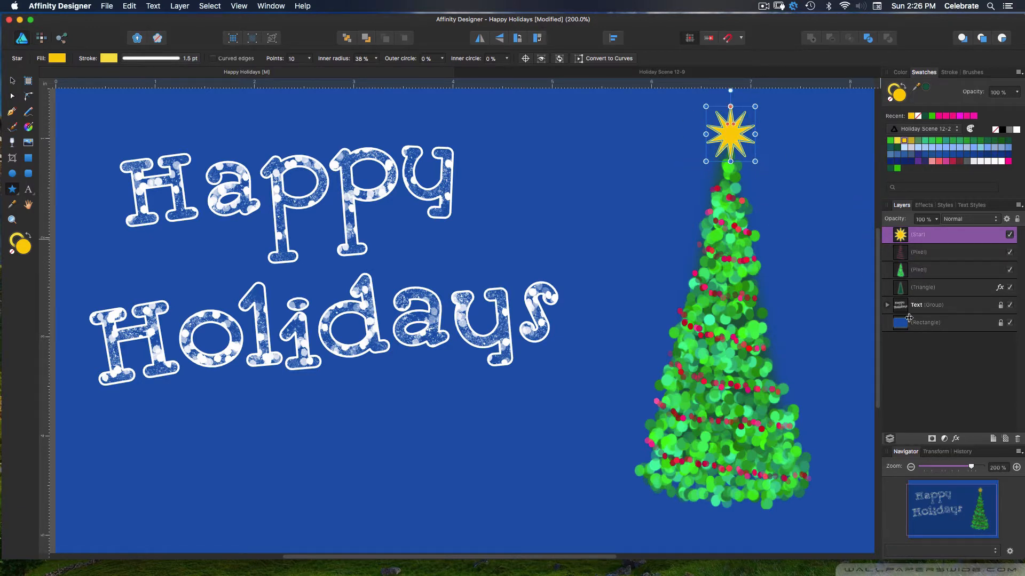
- Apply a Gaussian Blur layer effect with a small radius to the star
click(956, 439)
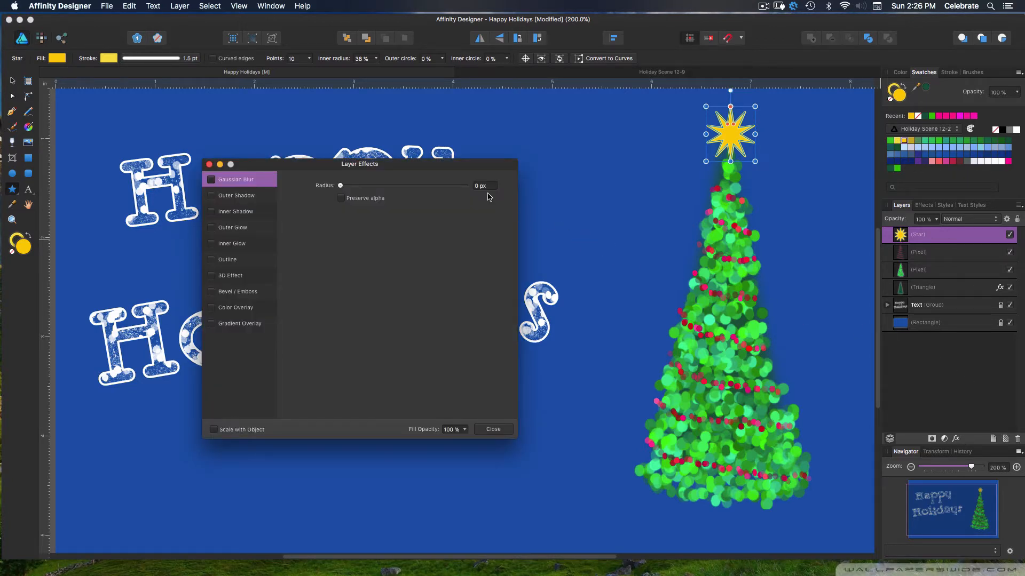
click(211, 179)
drag(342, 186, 355, 185)
- Add an Outer Glow layer effect to the star in yellow FFFA33 and increase its radius for a visible halo
click(245, 228)
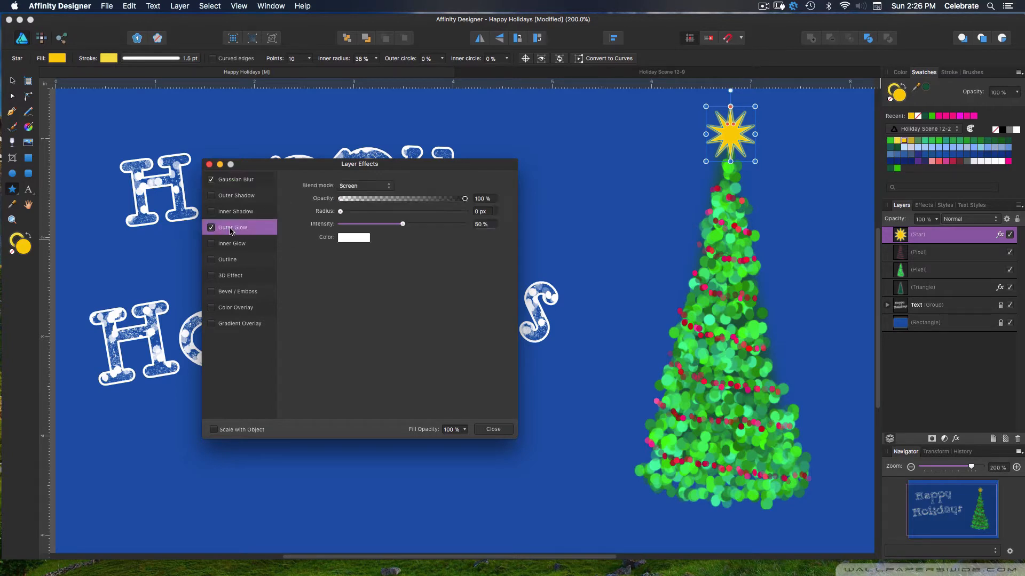
click(357, 238)
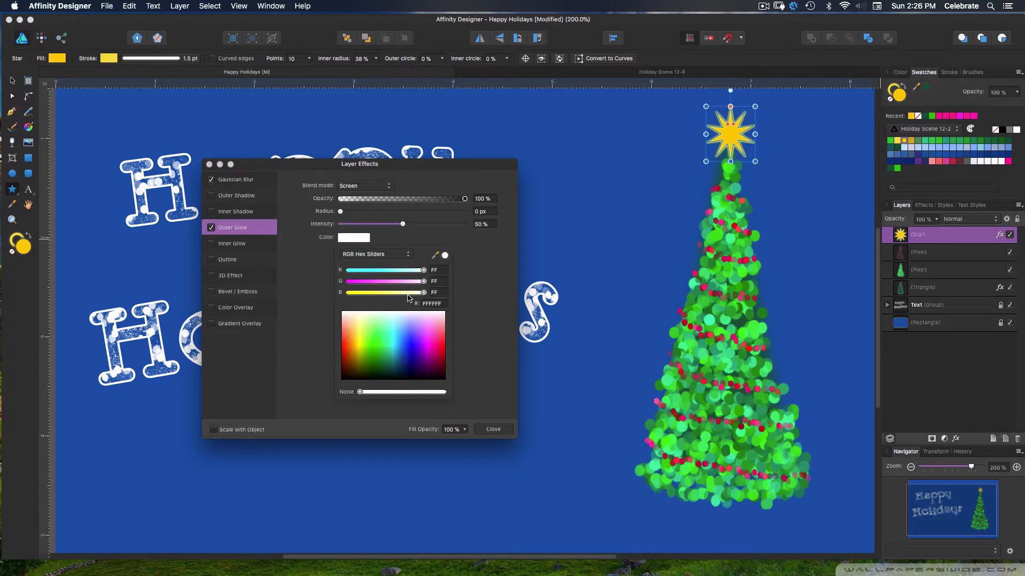
drag(425, 295, 363, 293)
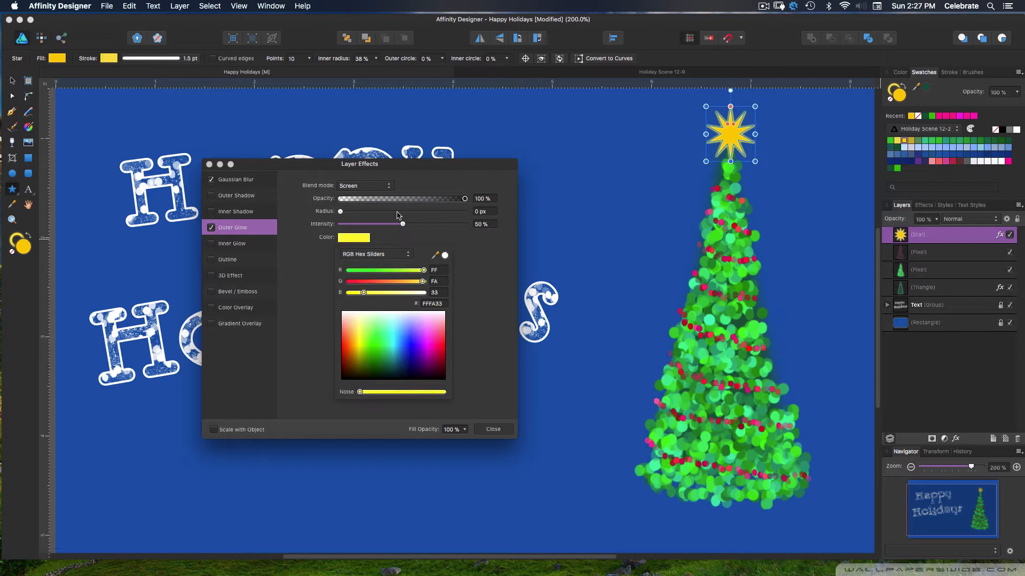
drag(340, 212, 369, 214)
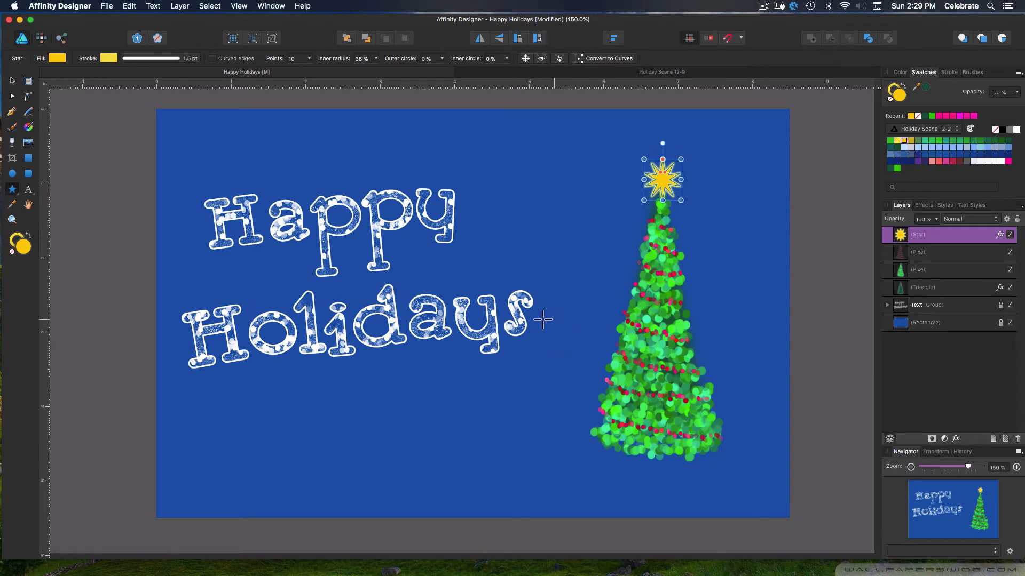
key(v)
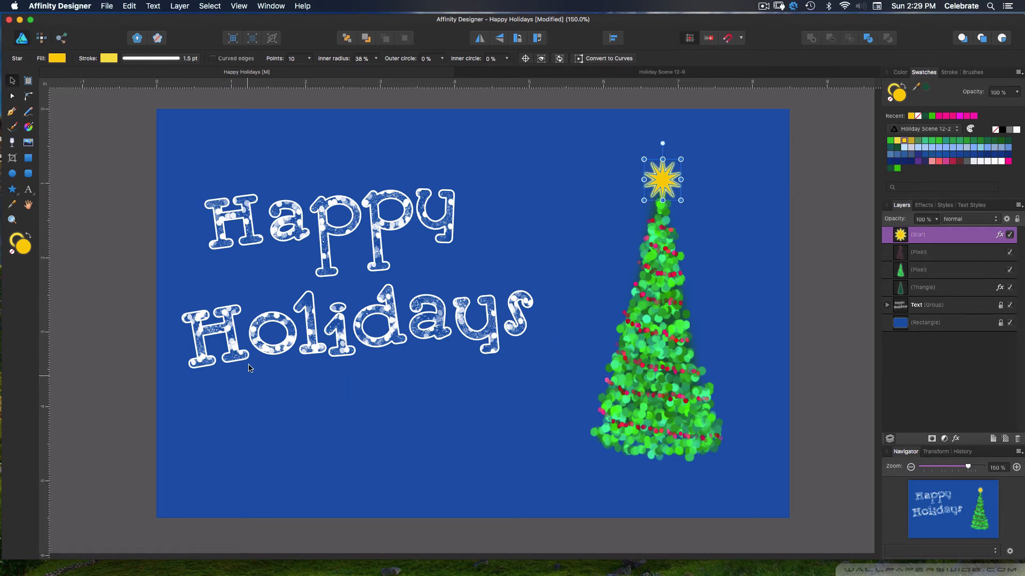